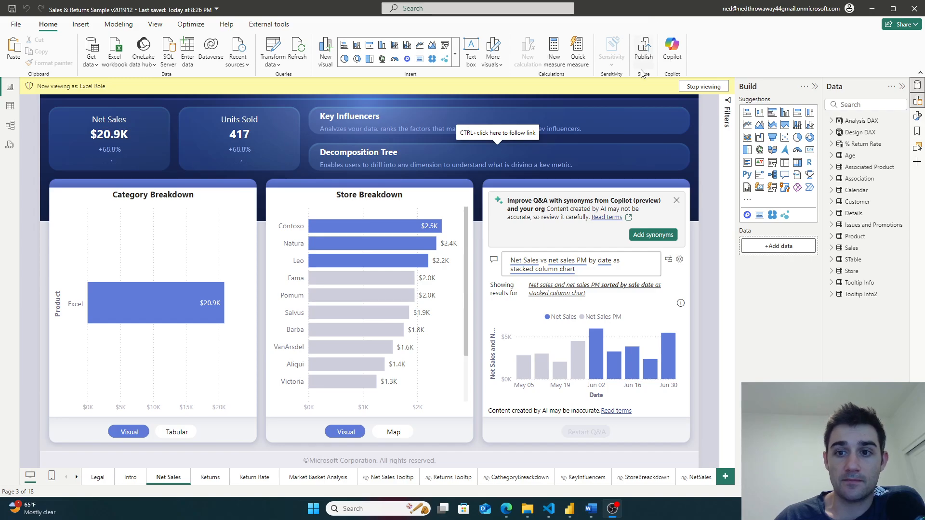
- Save the report and publish it to Sneaker Workspace, replacing the existing Sales & Returns Sample v201912 dataset
click(644, 48)
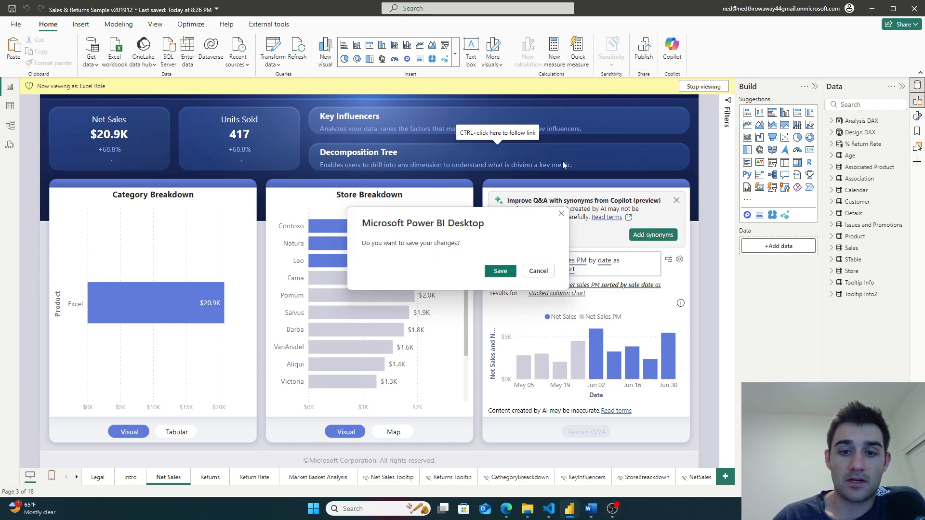
click(504, 272)
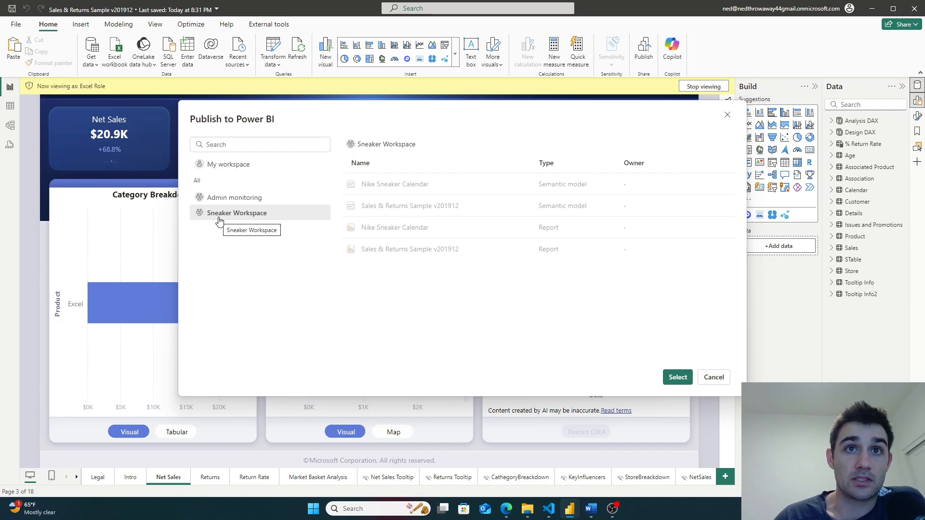
click(673, 377)
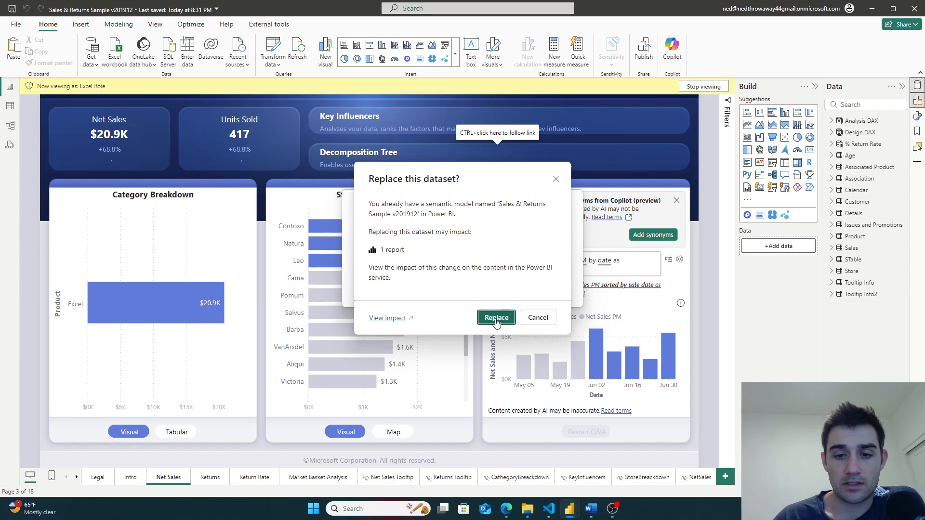
click(497, 322)
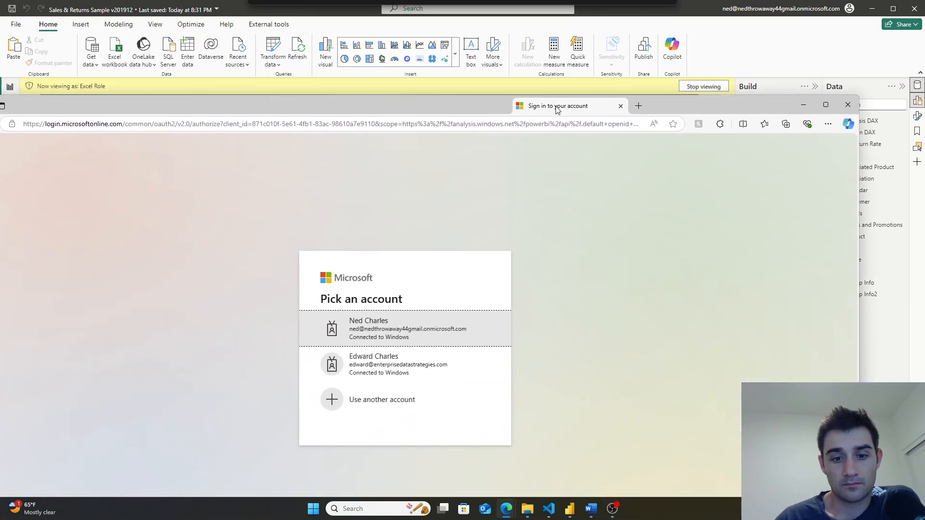
- Switch to the Power BI service in the browser with the connected onmicrosoft account and reposition its window to show the published report
click(413, 335)
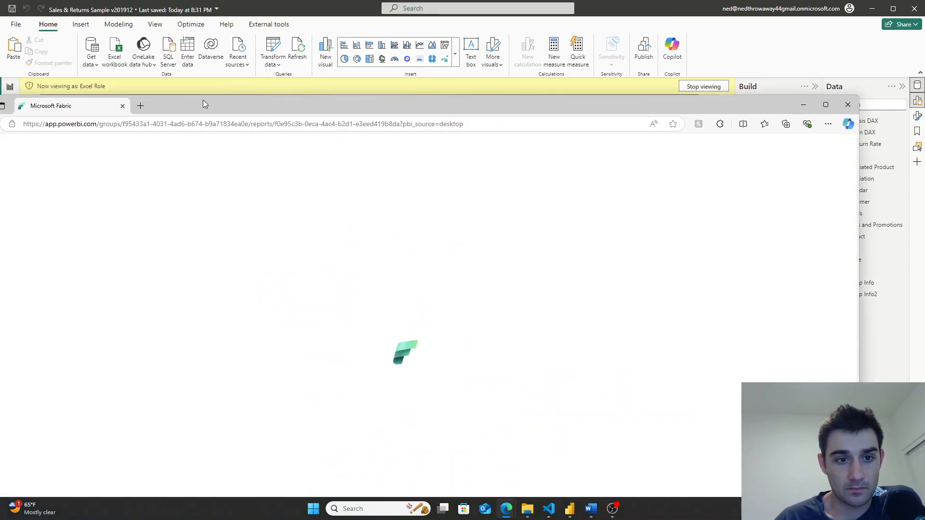
drag(203, 100, 262, 74)
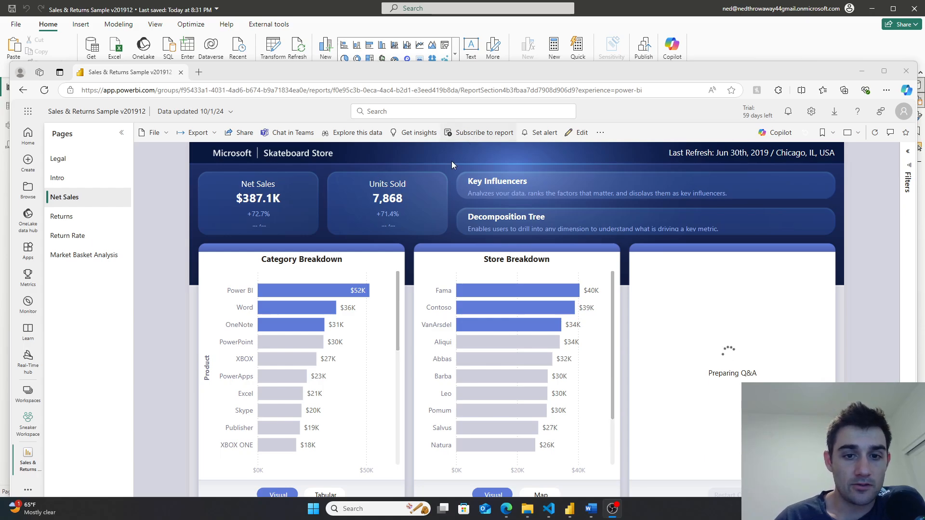
drag(492, 67, 495, 33)
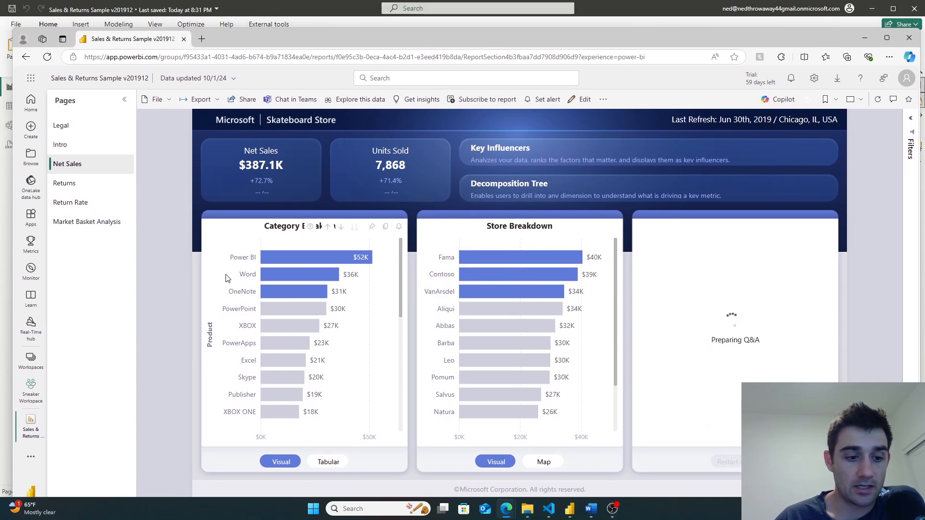
- Open Sneaker Workspace and show its contents in lineage view
click(31, 366)
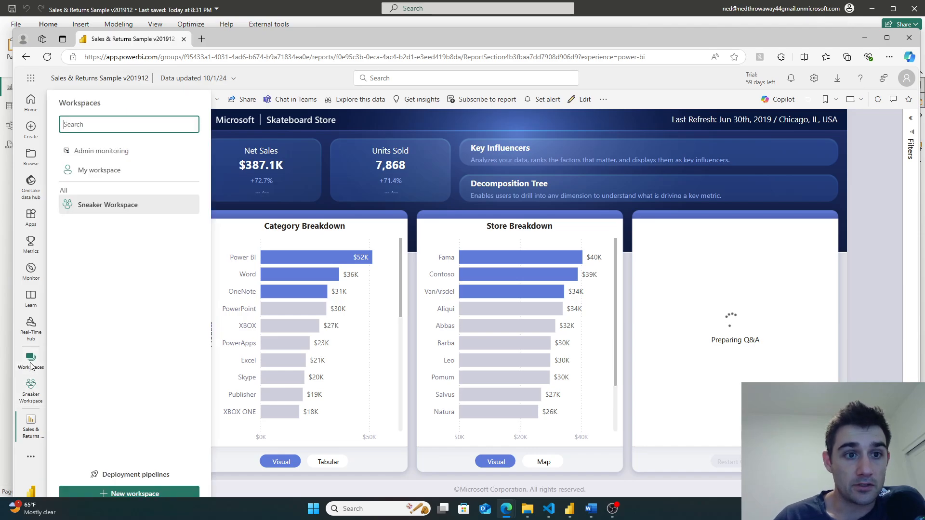
click(127, 210)
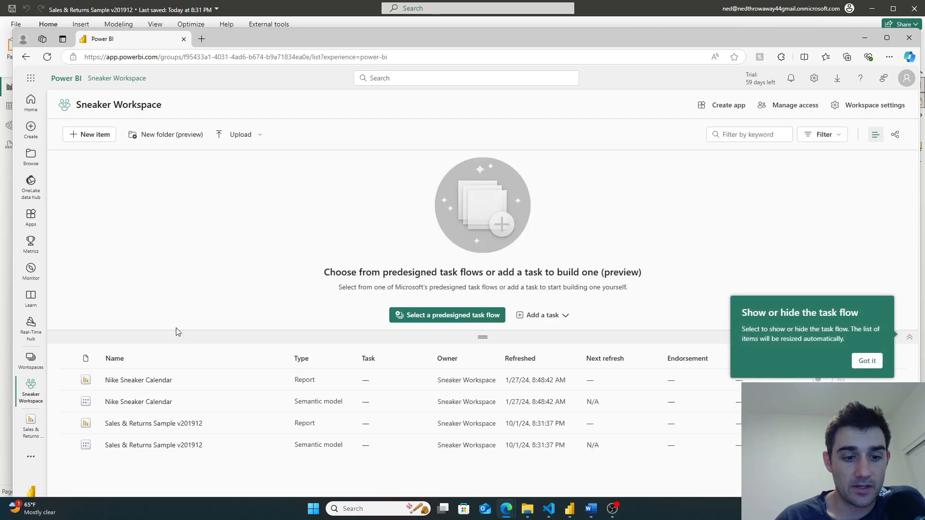
mouse_move(270, 451)
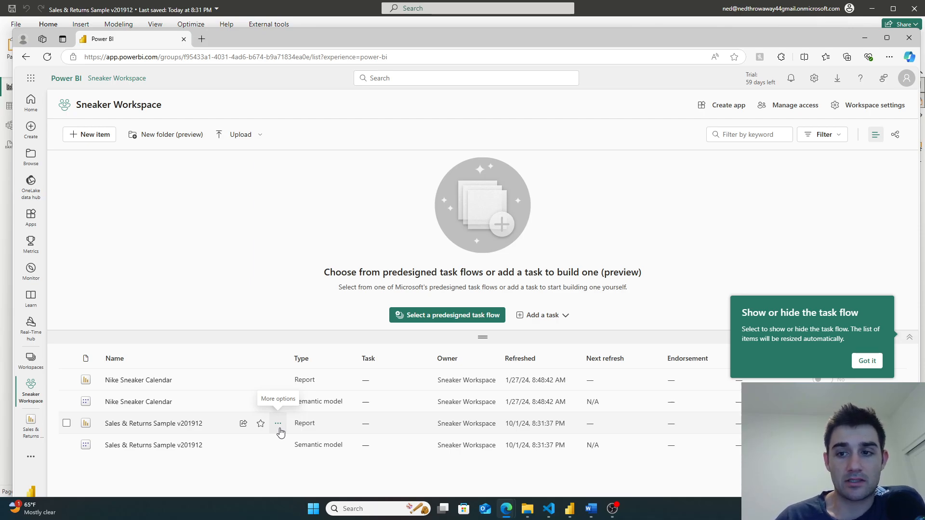
click(896, 138)
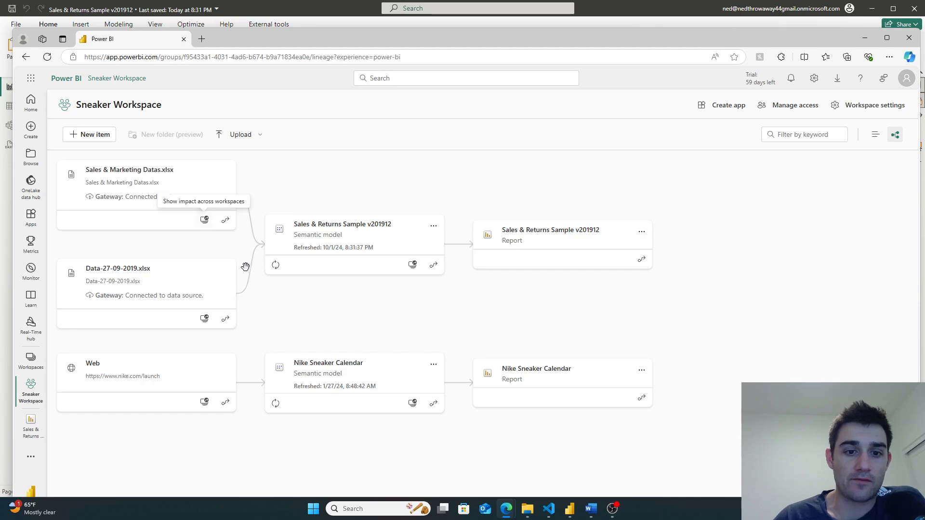
- Open the settings of the Sales & Returns Sample v201912 semantic model and examine its gateway and cloud connections
click(433, 227)
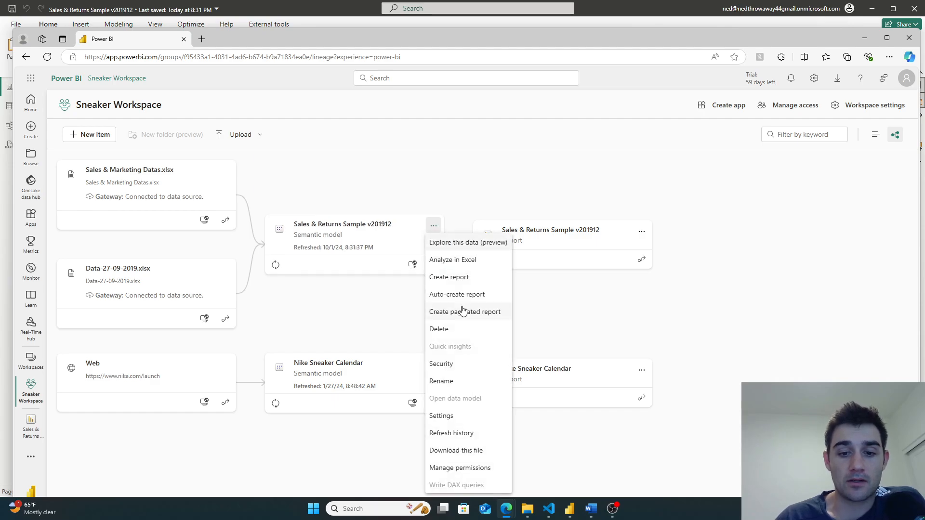
click(454, 419)
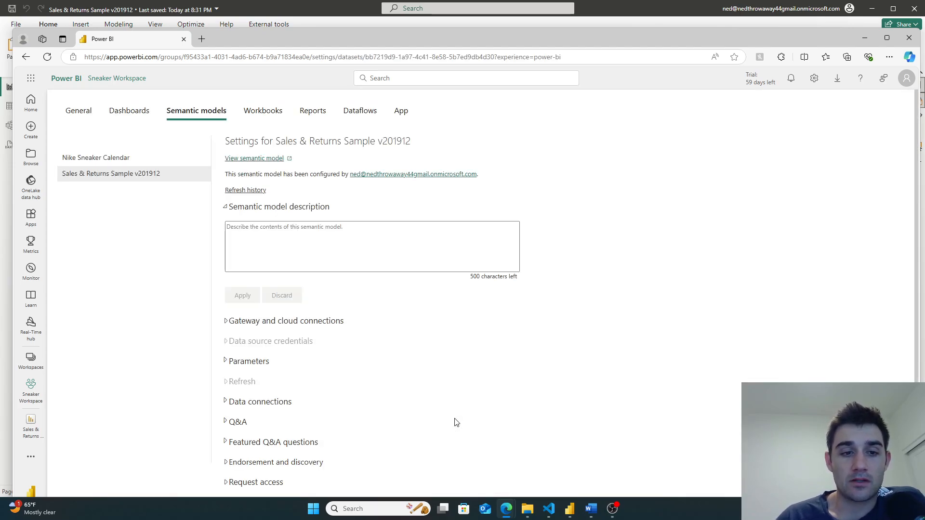
scroll(456, 422, down, 1)
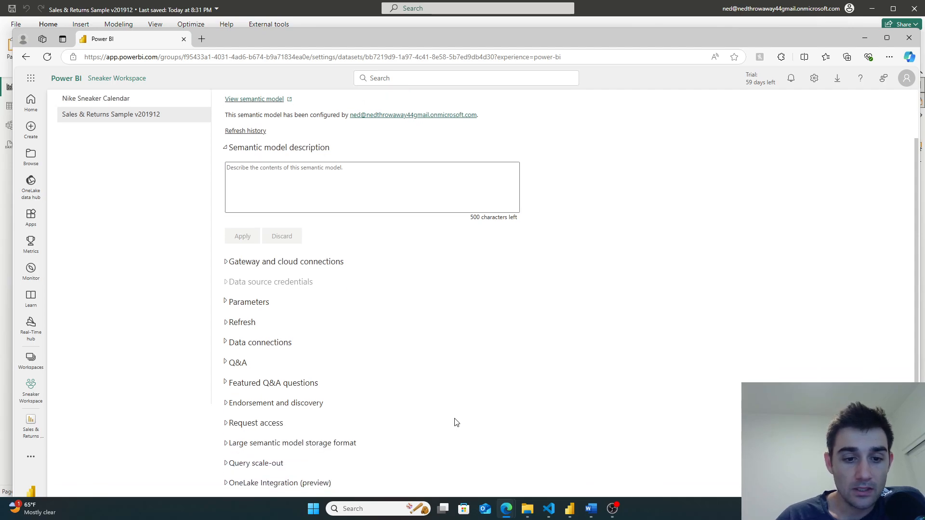
click(293, 262)
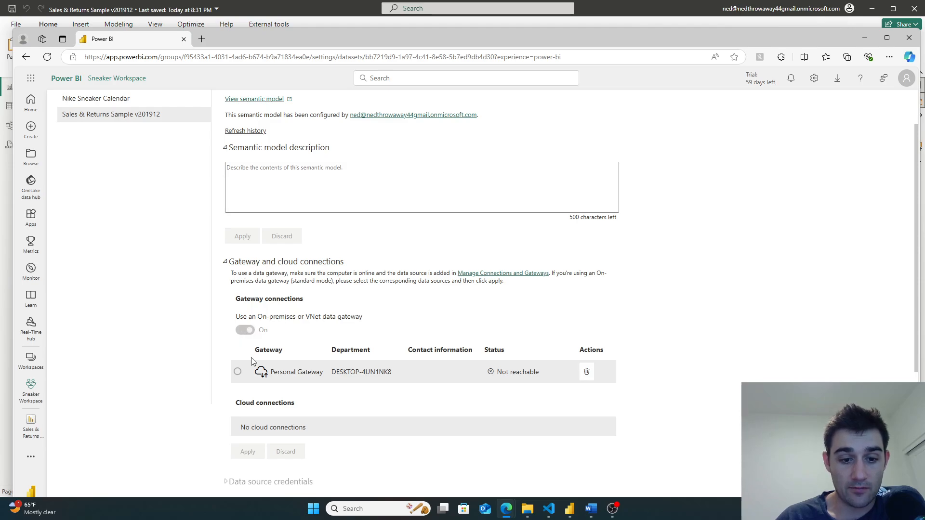
scroll(237, 382, down, 2)
scroll(237, 382, down, 1)
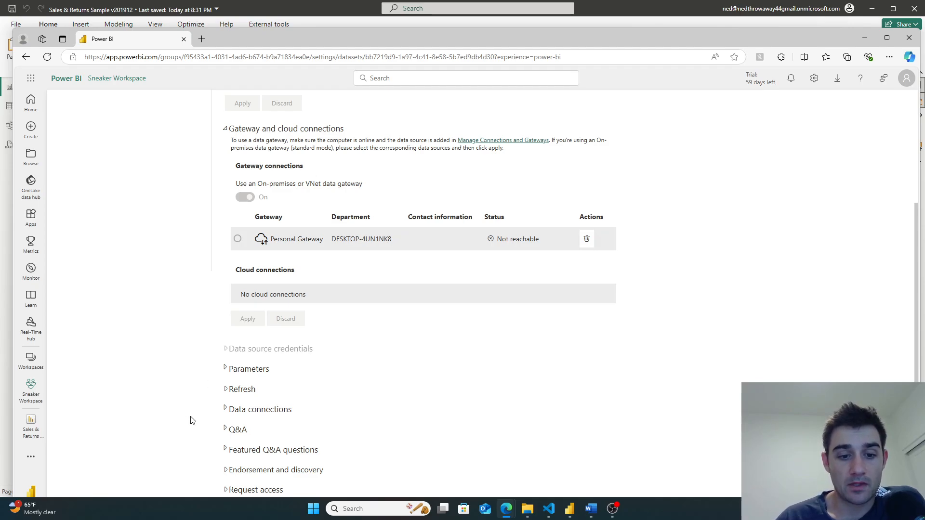
- Examine the semantic model's refresh schedule and data connections settings, and return to the workspace's lineage view
click(233, 389)
scroll(233, 388, down, 2)
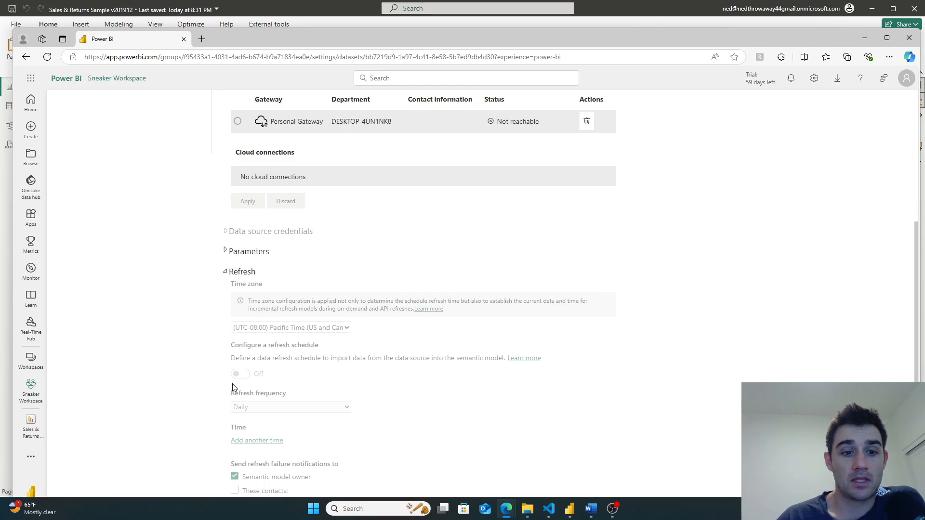
scroll(232, 383, down, 5)
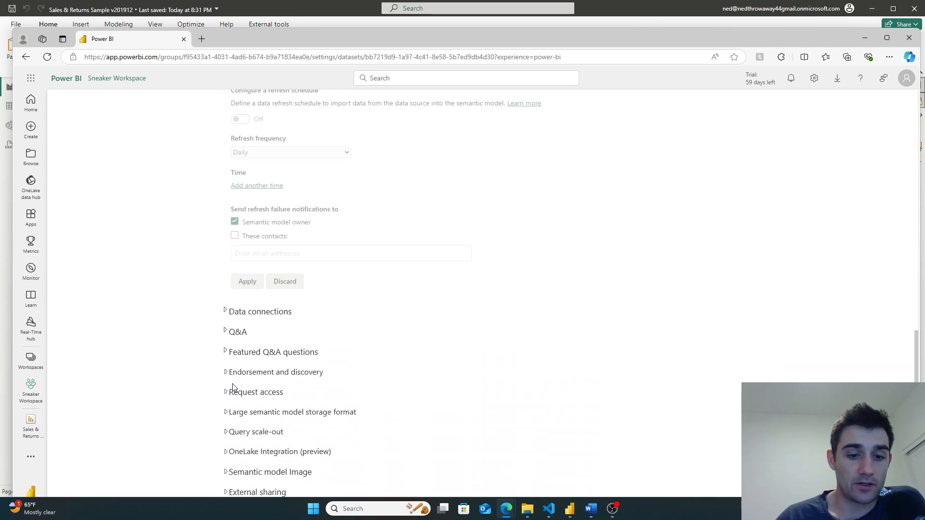
click(241, 316)
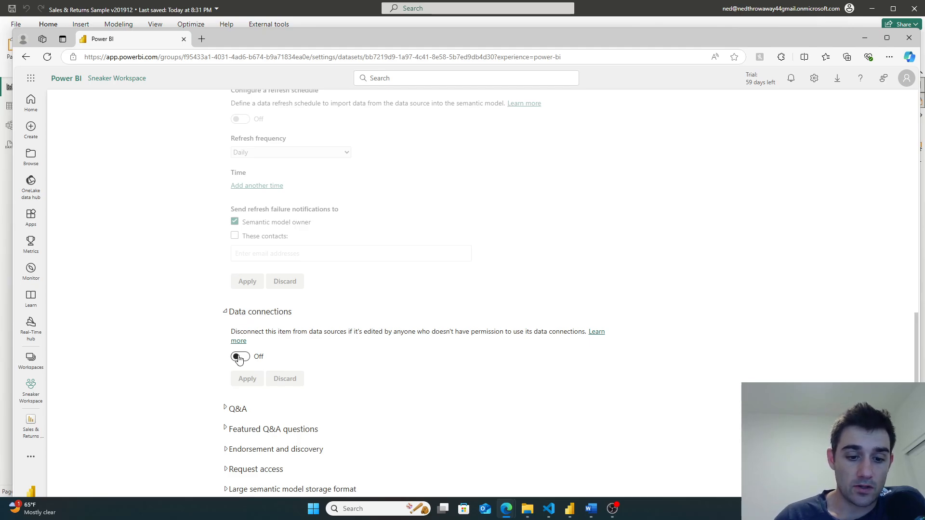
scroll(239, 360, down, 2)
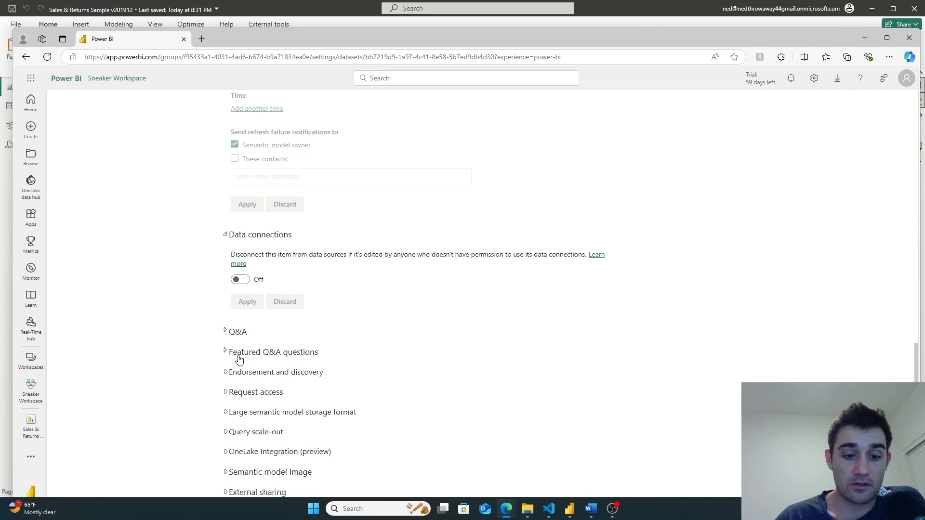
scroll(238, 359, up, 12)
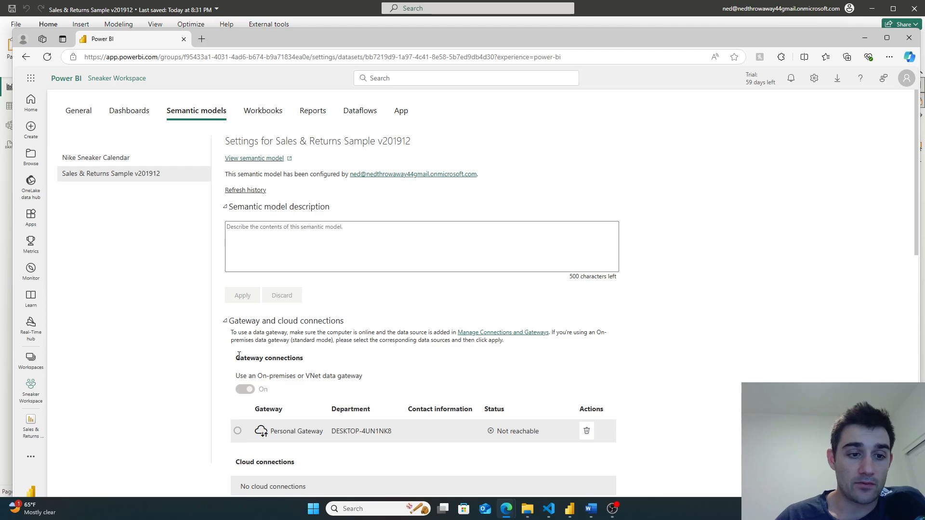
click(211, 112)
click(27, 59)
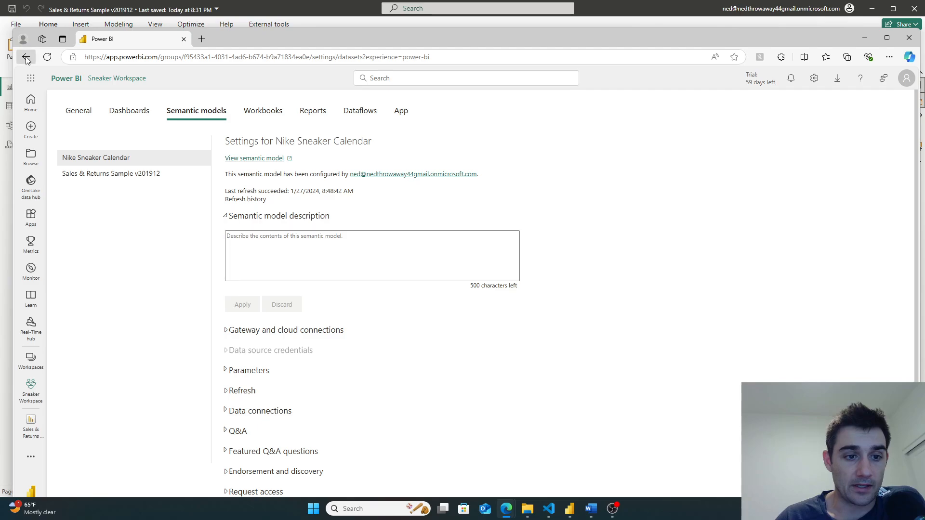
click(26, 59)
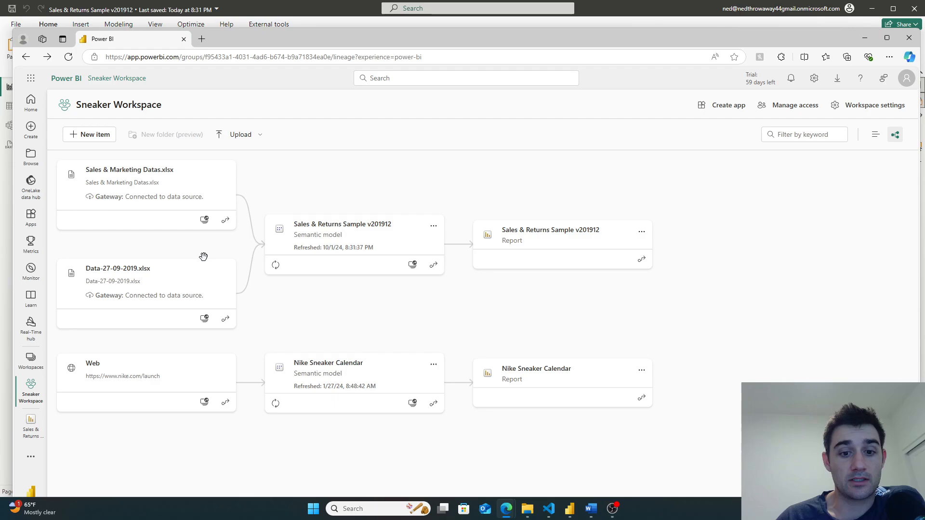
- Review the Sales & Returns Sample v201912 report's settings, from its name and endorsement through default summarizations, and close them
click(641, 232)
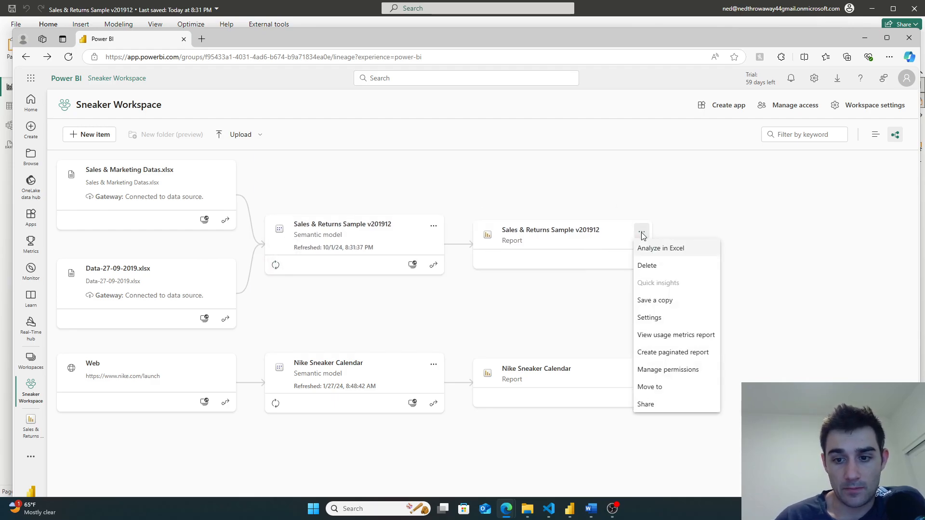
click(643, 319)
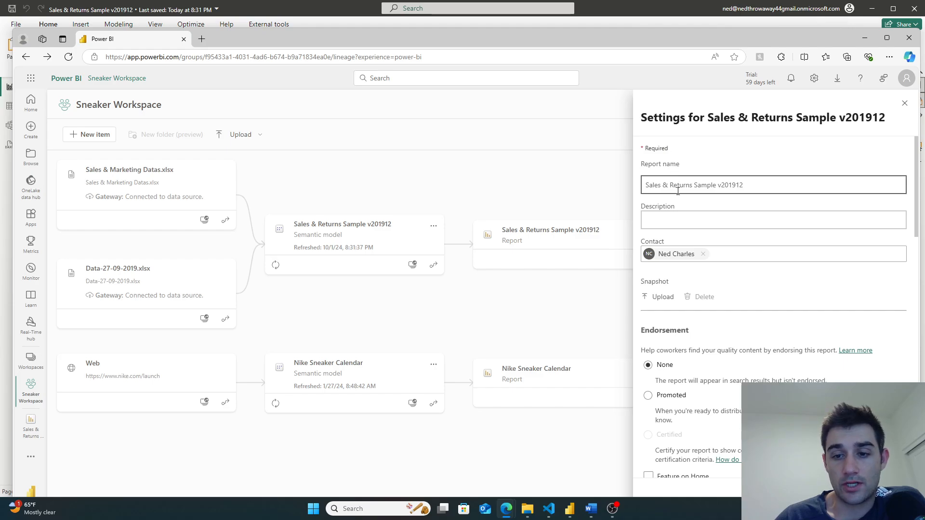
scroll(682, 226, down, 3)
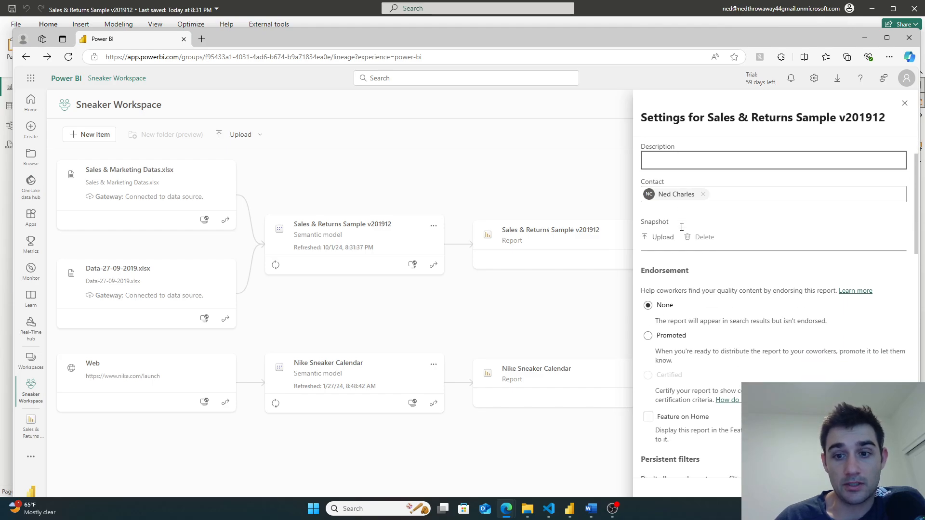
scroll(682, 227, down, 3)
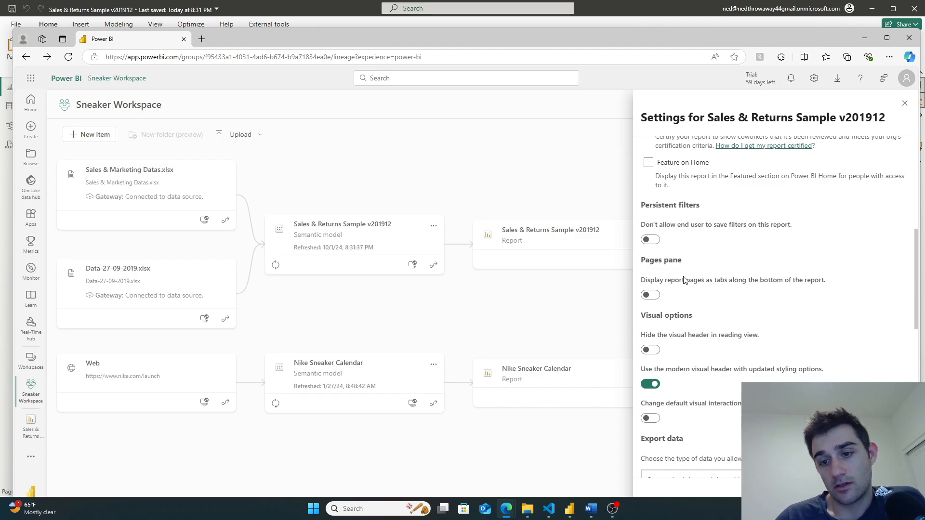
scroll(701, 334, down, 6)
scroll(701, 336, down, 2)
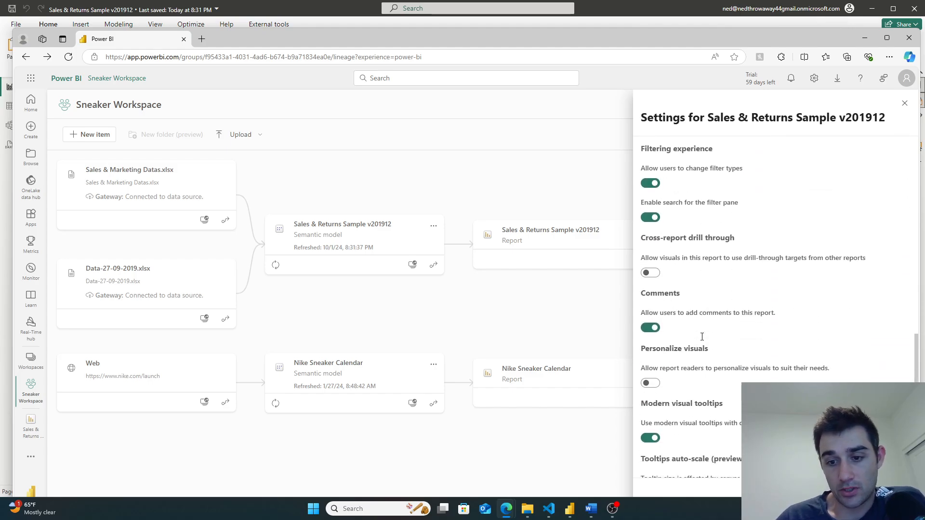
scroll(702, 341, down, 2)
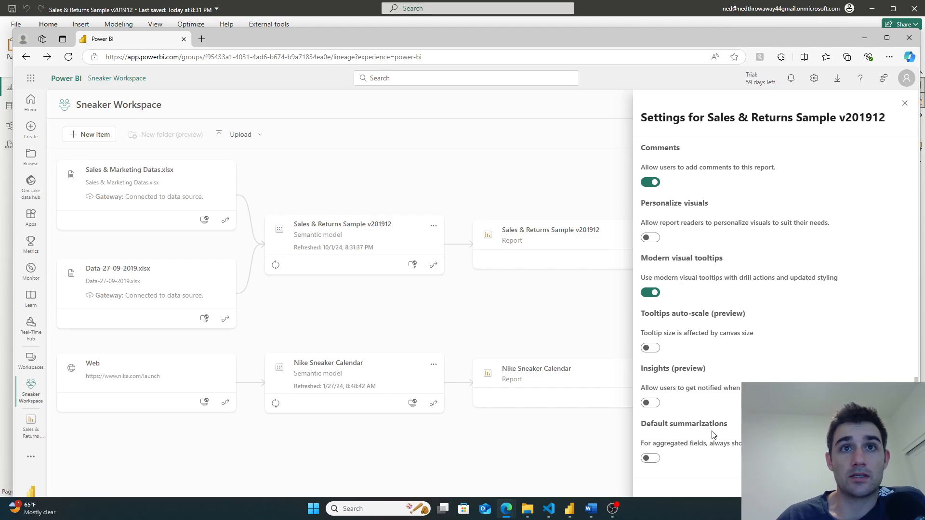
click(905, 103)
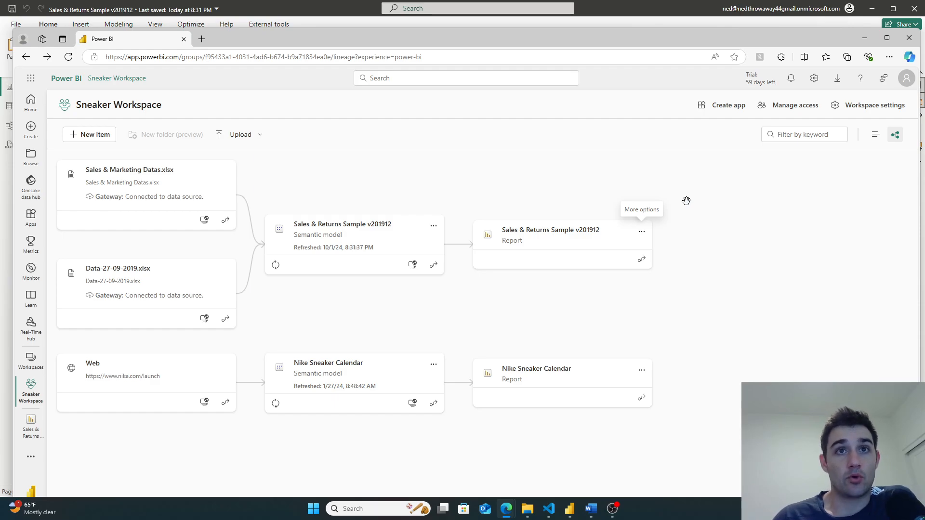